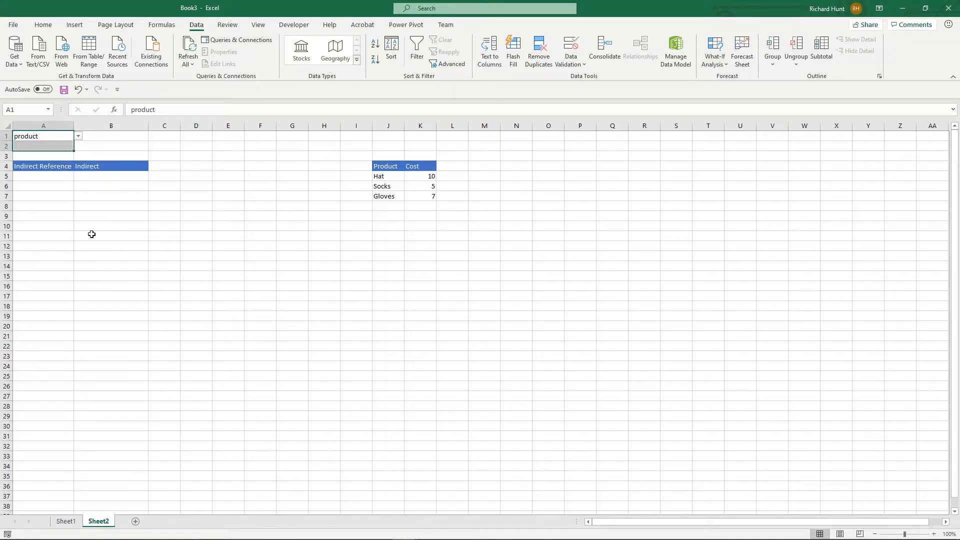
- Enter a direct reference to K5, the Hat cost, in cell B5 under the Indirect heading
click(49, 176)
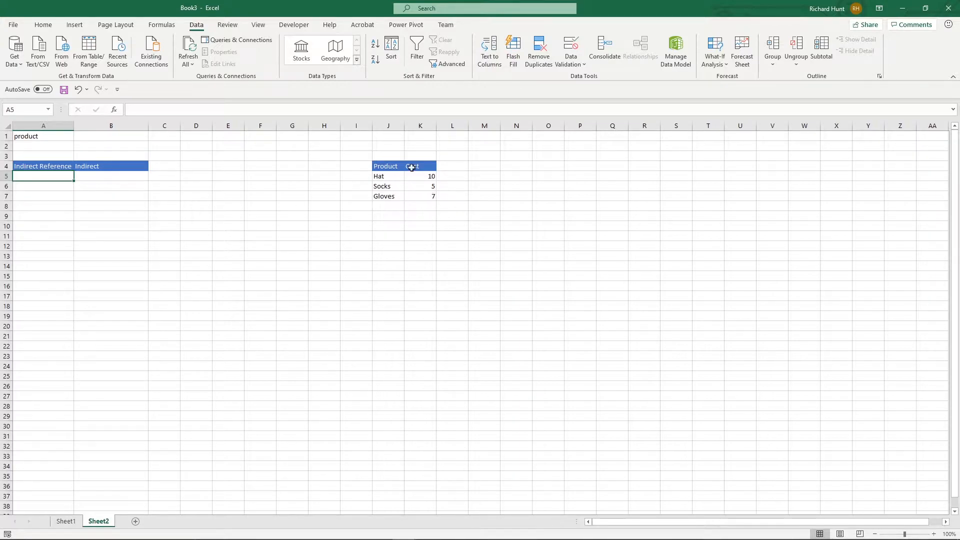
click(143, 174)
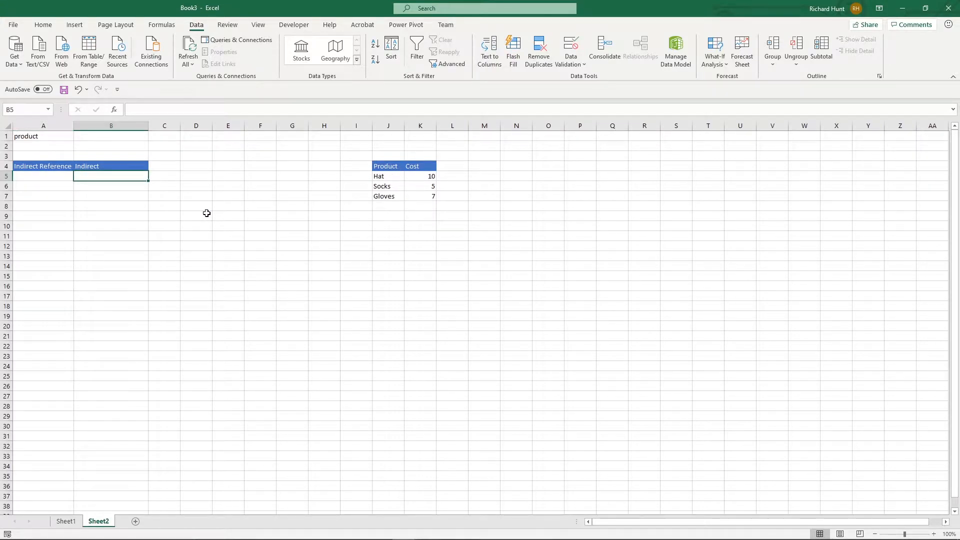
text(=)
key(Right)
key(Right)
key(Right)
key(Right)
key(Right)
key(Right)
key(Right)
key(Right)
key(Right)
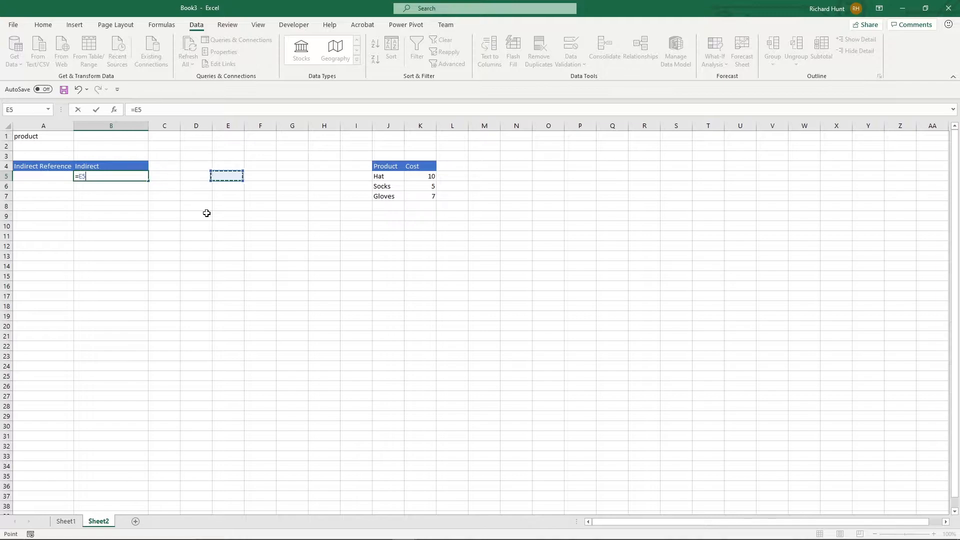
key(Return)
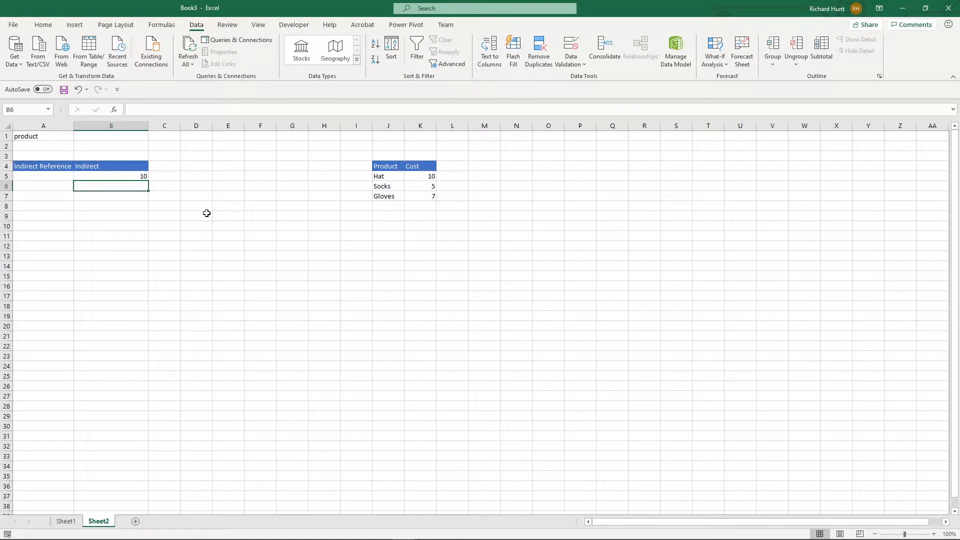
key(Up)
- Enter K5 as plain text in cell A5 under the Indirect Reference heading
click(26, 179)
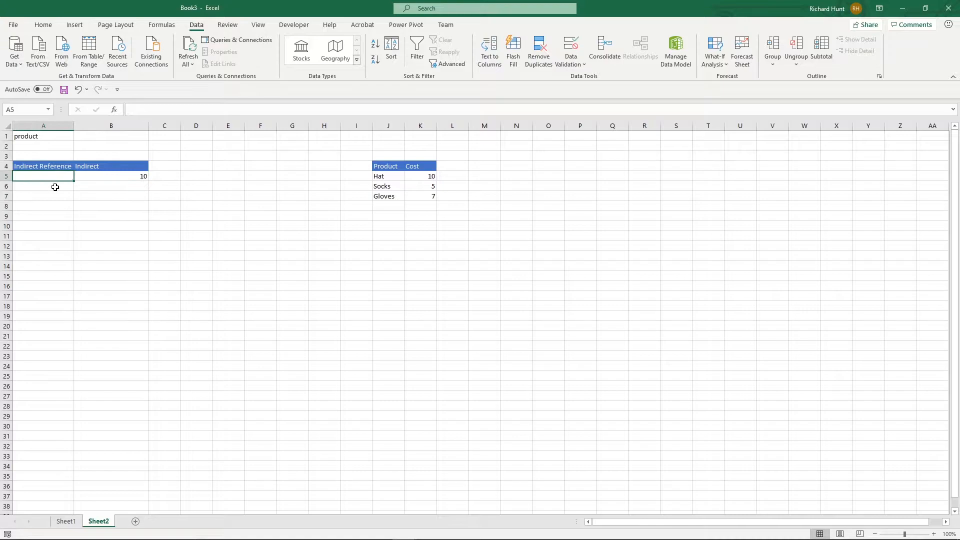
text(K5)
key(Tab)
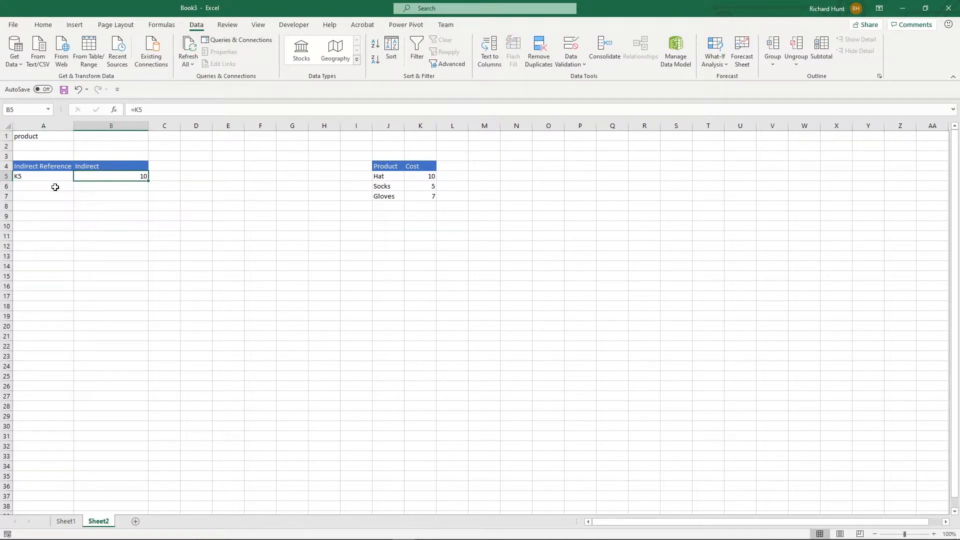
- Replace the content of B5 with the formula =INDIRECT(A5) so it follows the reference text in A5
text(=ind)
key(Down)
key(Tab)
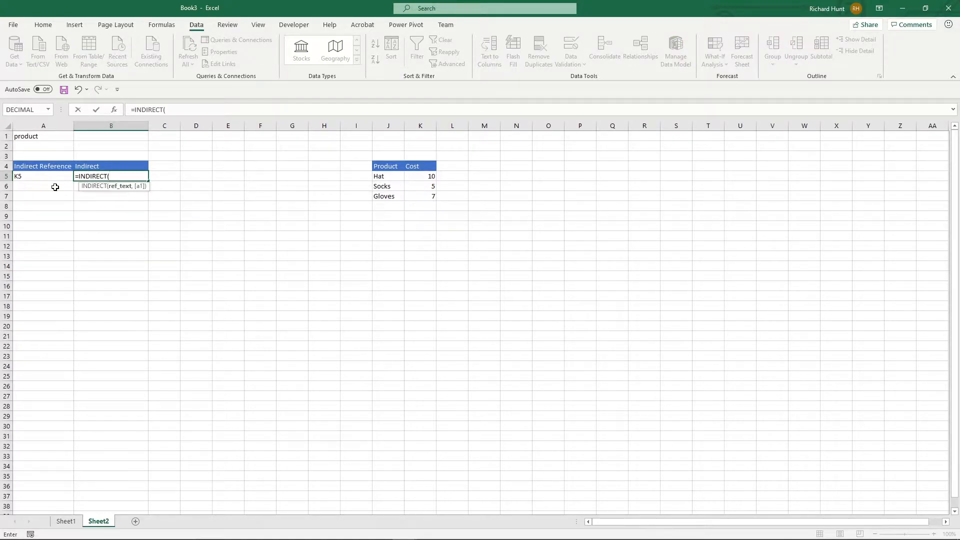
key(Left)
key(Return)
key(Up)
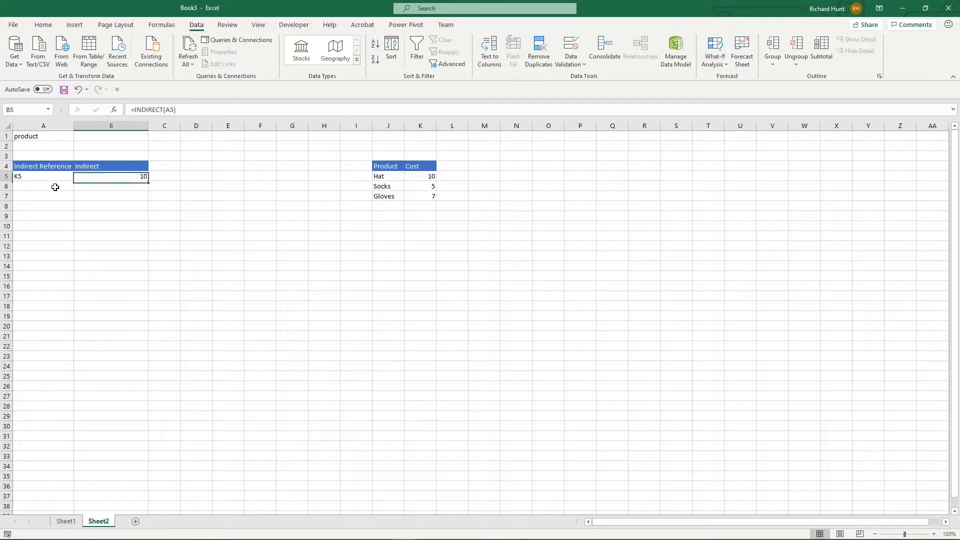
key(Left)
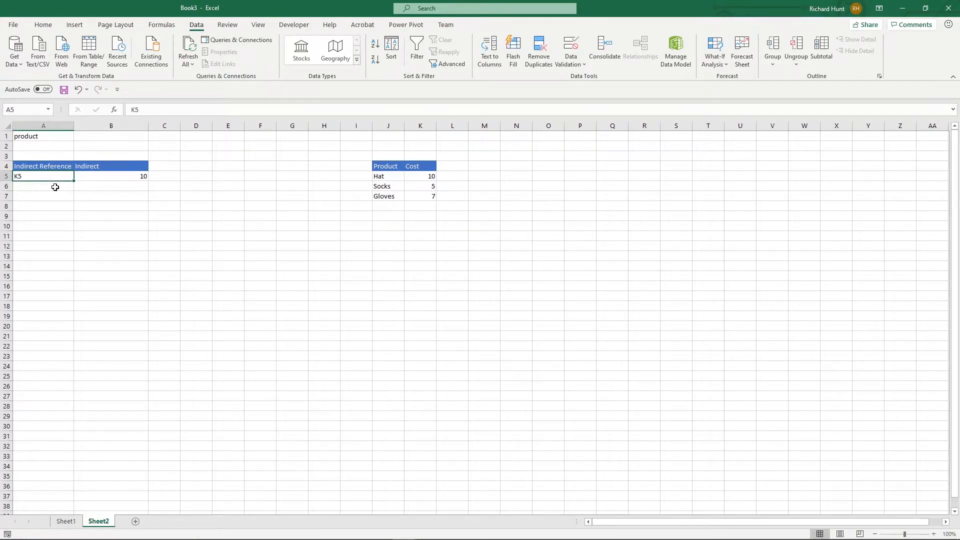
key(Right)
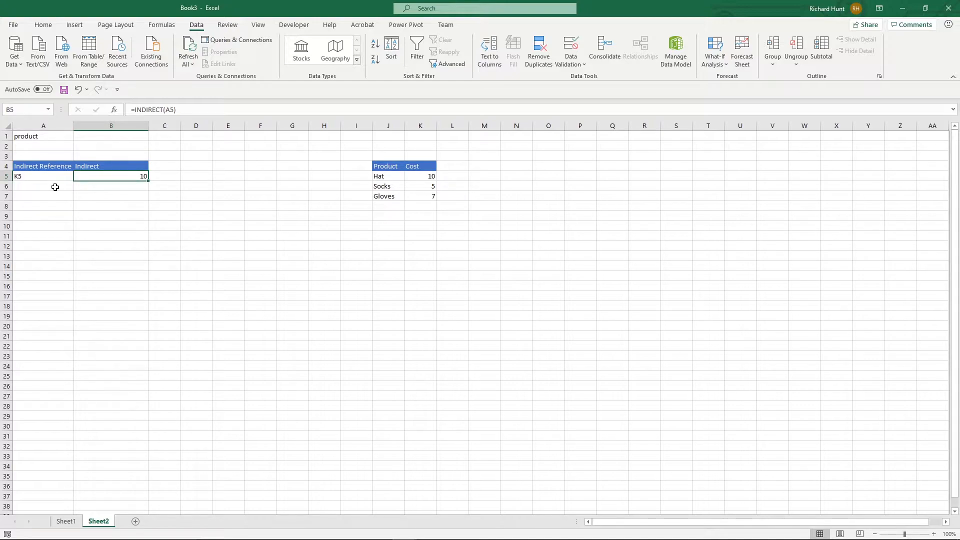
- Change the reference text in A5 to J5
click(27, 176)
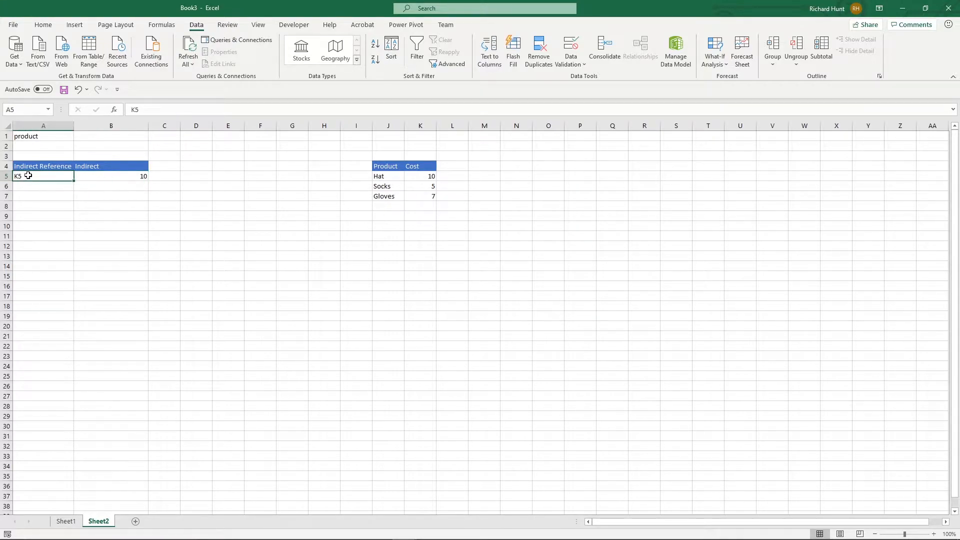
text(J5)
key(Return)
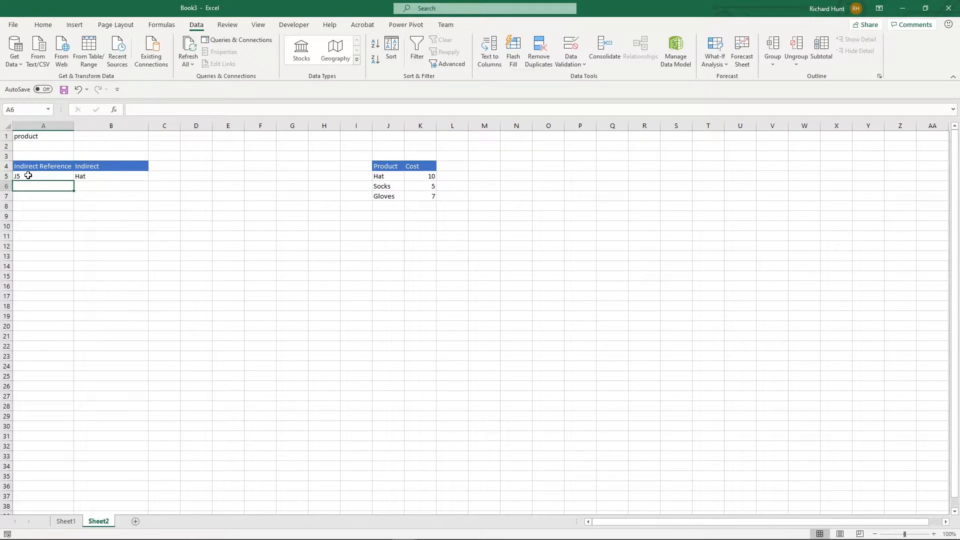
- Replace the text in A5 with the formula =IF(A1="product","J5","K5") so the reference depends on A1
click(28, 176)
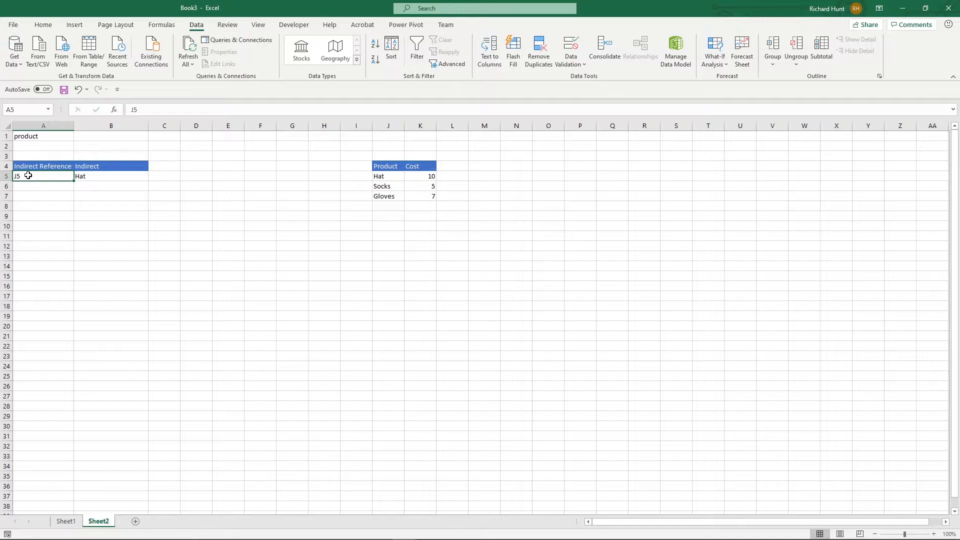
text(=)
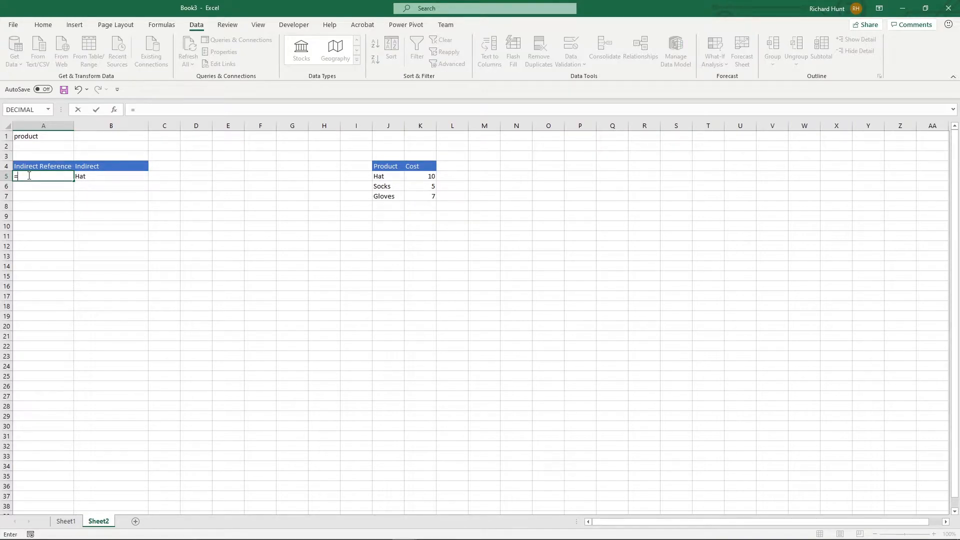
text(if()
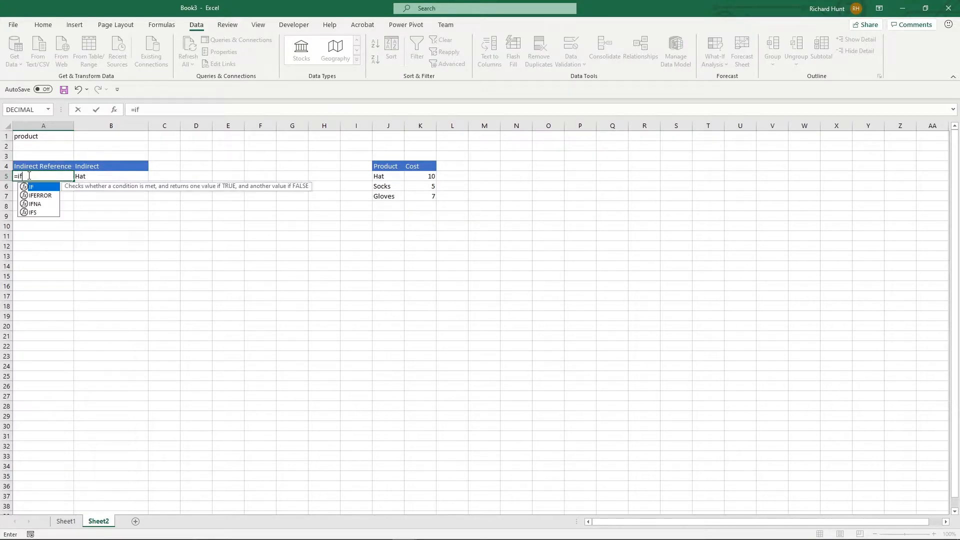
key(Up)
key(Up)
key(Up)
key(Up)
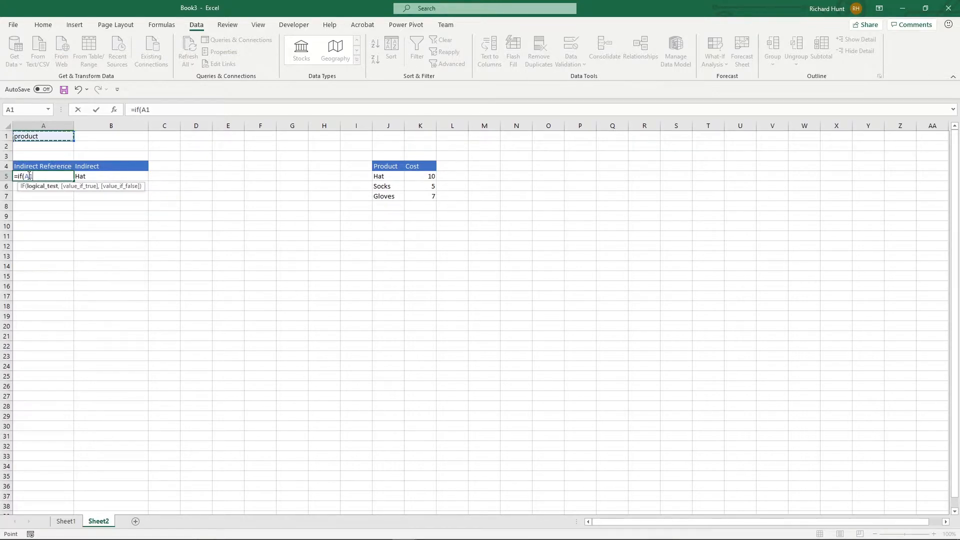
text(="product",)
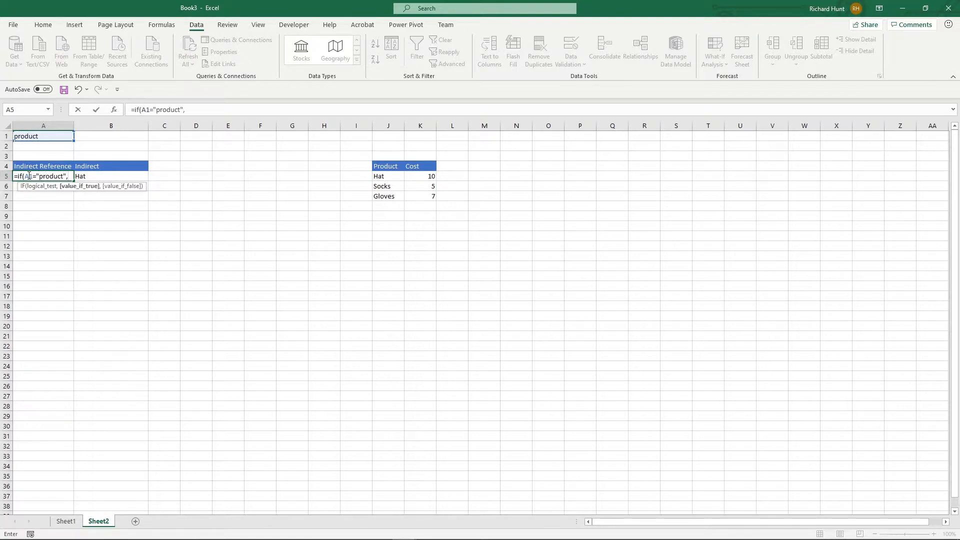
text("J5,)
key(BackSpace)
text(","K5"))
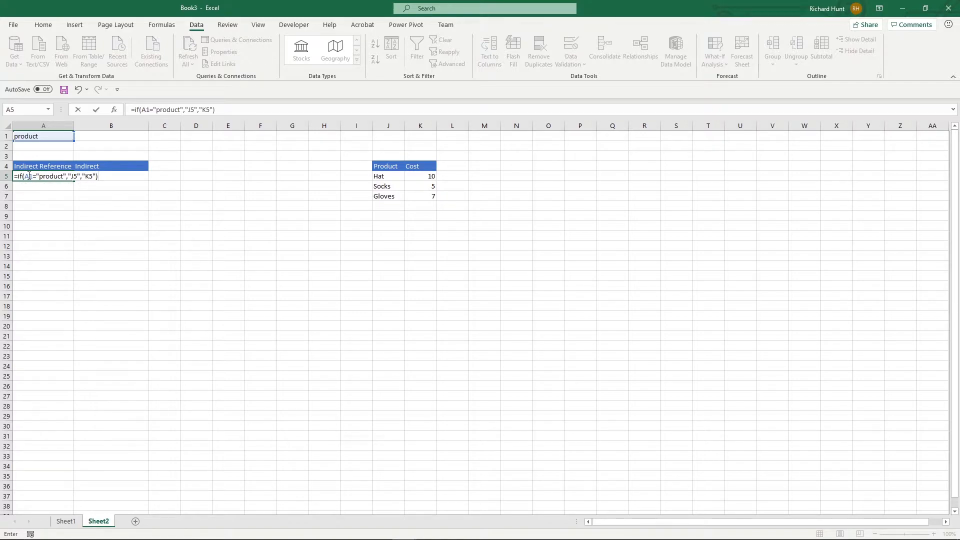
key(Return)
key(Up)
key(Right)
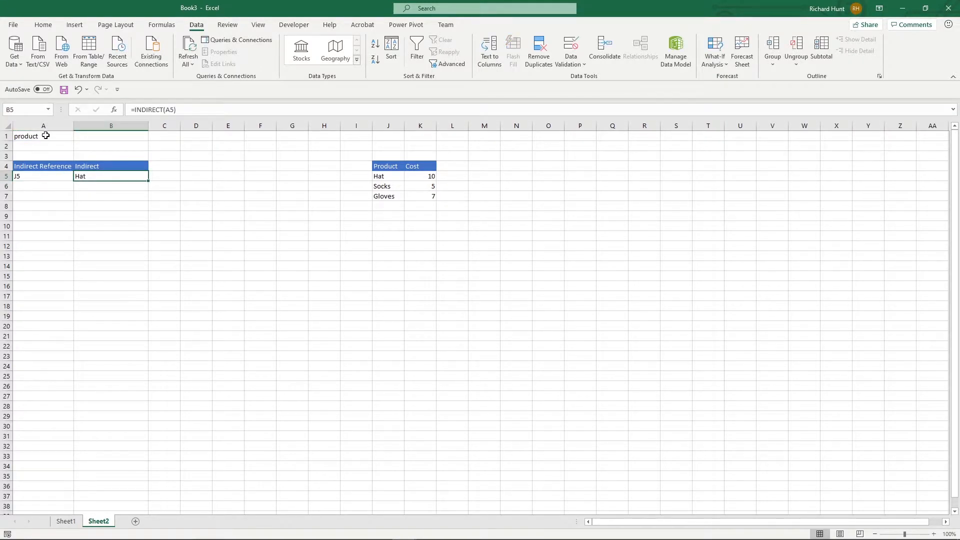
- Test the formulas by switching the A1 dropdown between its options, ending on product
click(45, 136)
click(78, 136)
click(50, 152)
click(120, 180)
click(68, 135)
click(78, 136)
click(69, 145)
click(78, 136)
click(75, 151)
click(78, 136)
click(69, 145)
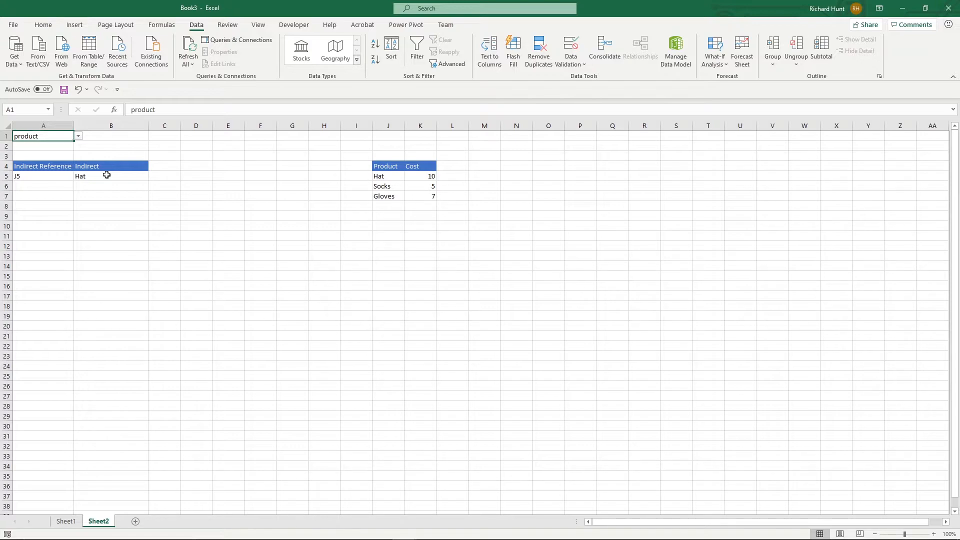
- Enter column letters and row numbers as reference parts: J and 5 in A2:B2, K and 5 in A3:B3
click(43, 146)
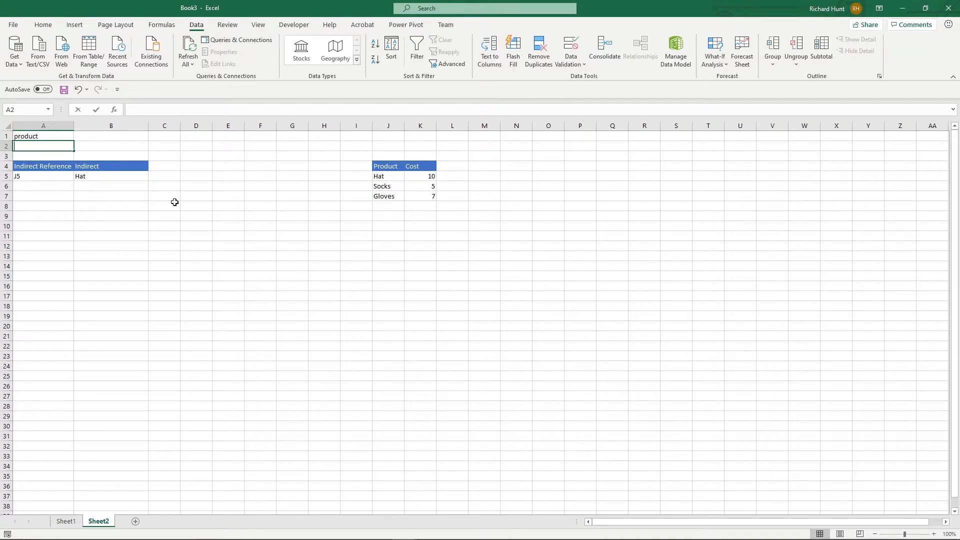
text(J)
key(Tab)
text(5)
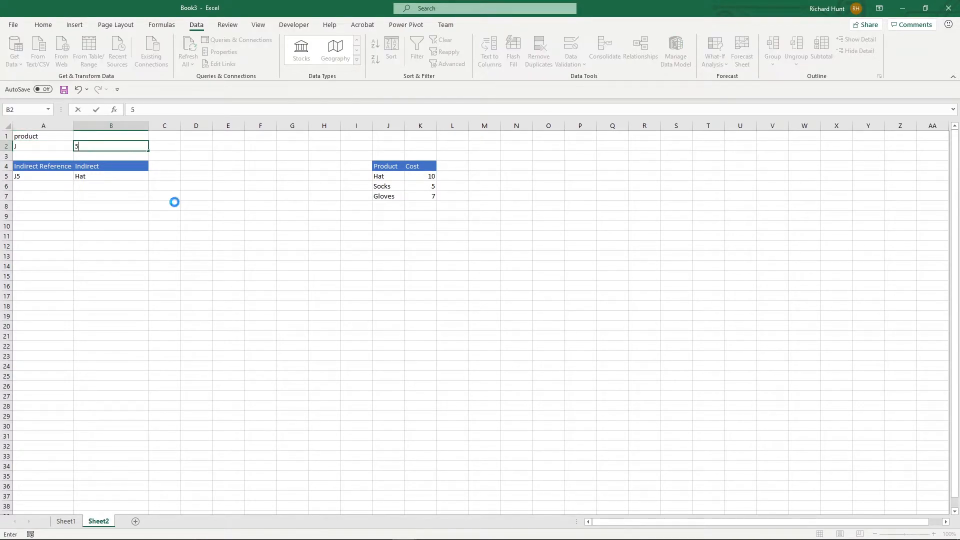
key(Return)
text(K)
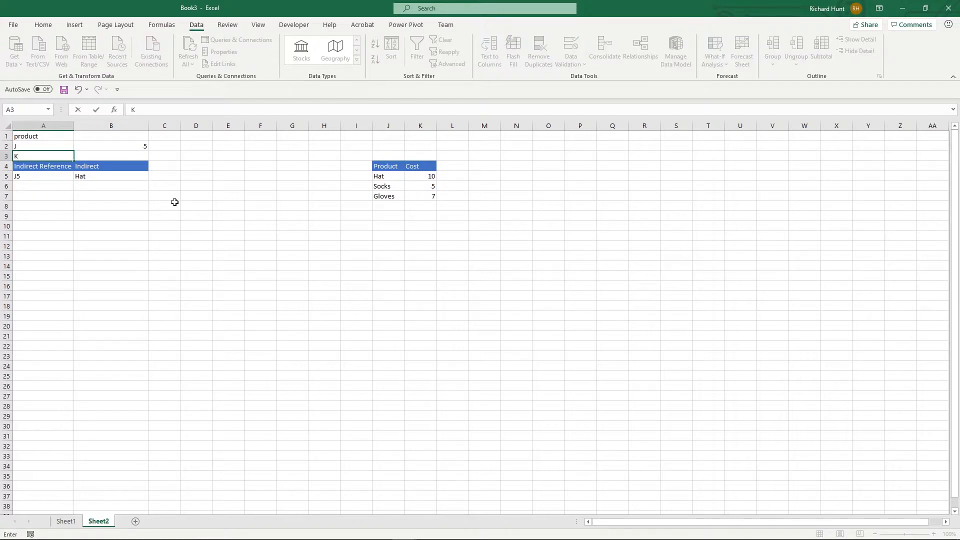
key(Tab)
text(5)
key(Down)
key(Down)
key(Down)
- Enter the formula =INDIRECT(CONCATENATE(A2,B2)) in B6 to build the reference from the column letter and row number
text(=)
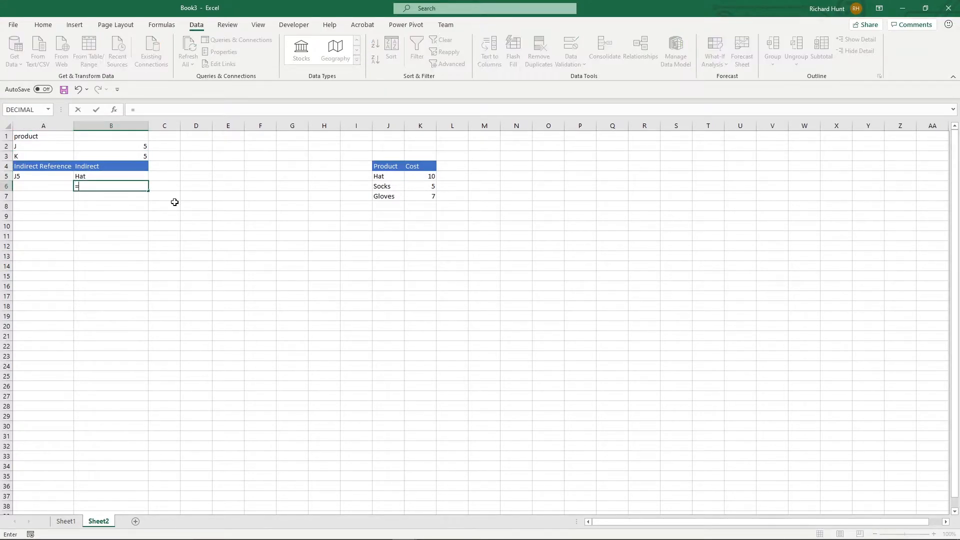
text(in)
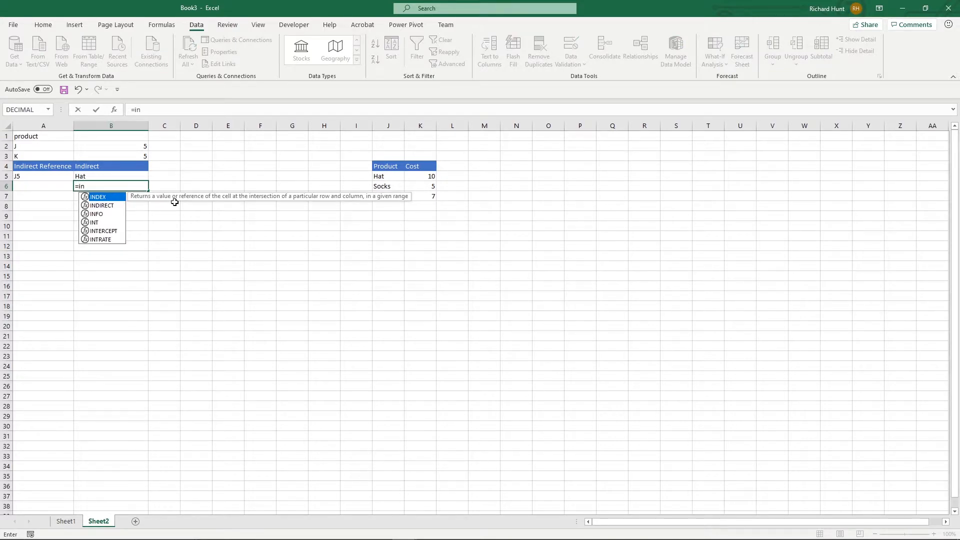
key(Down)
key(Tab)
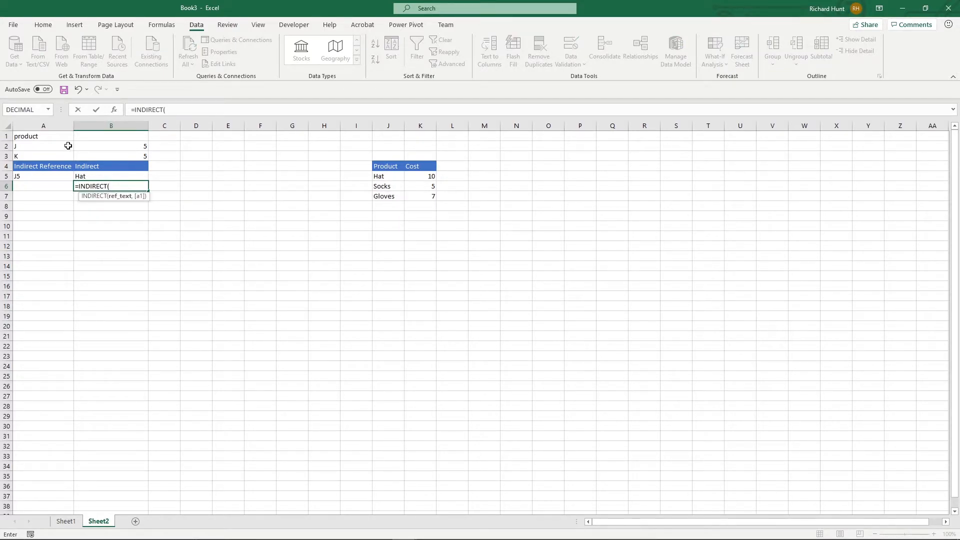
text(con)
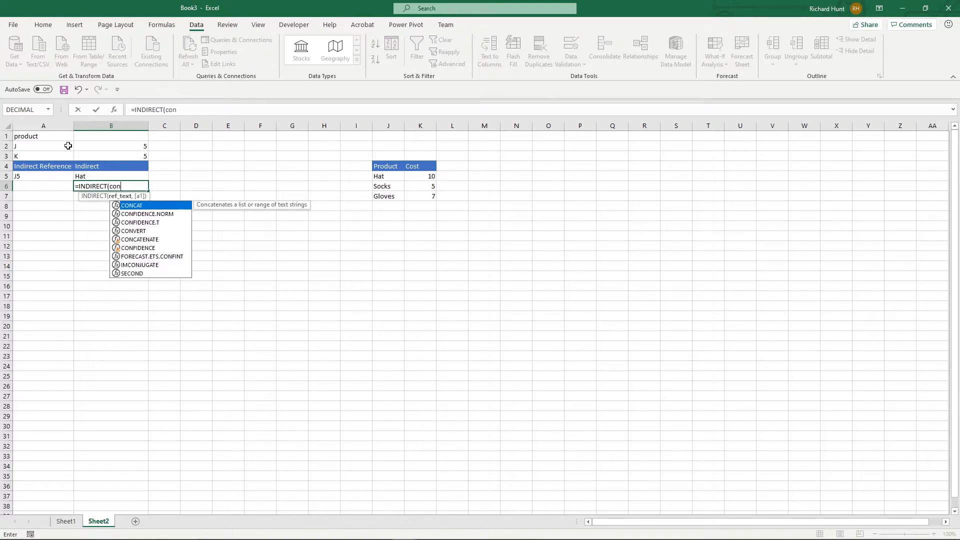
key(Down)
key(Down)
key(Down)
key(Down)
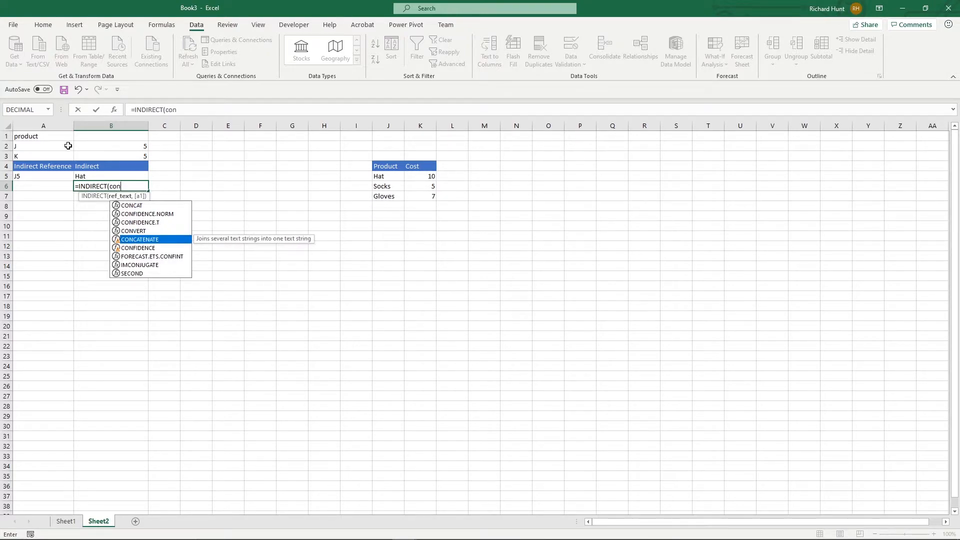
key(Tab)
click(68, 145)
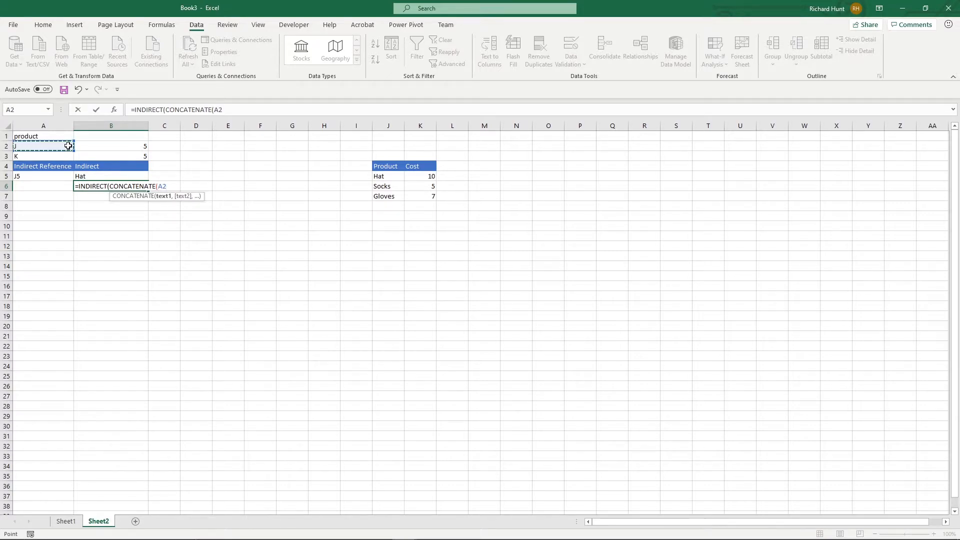
text(,)
click(89, 144)
text()))
key(Return)
key(Up)
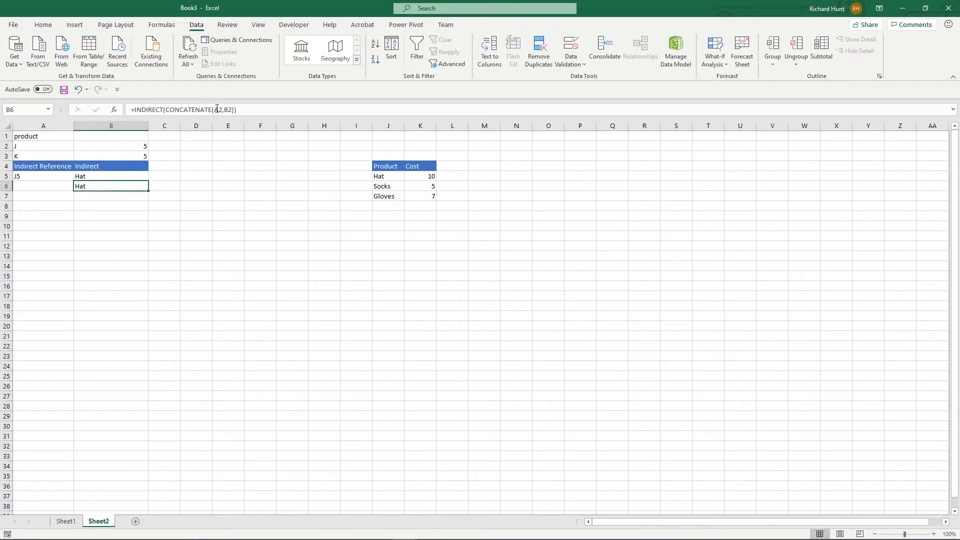
- Set the row number in B2 to 6 to test the concatenated reference
click(414, 179)
click(129, 146)
text(6)
key(Return)
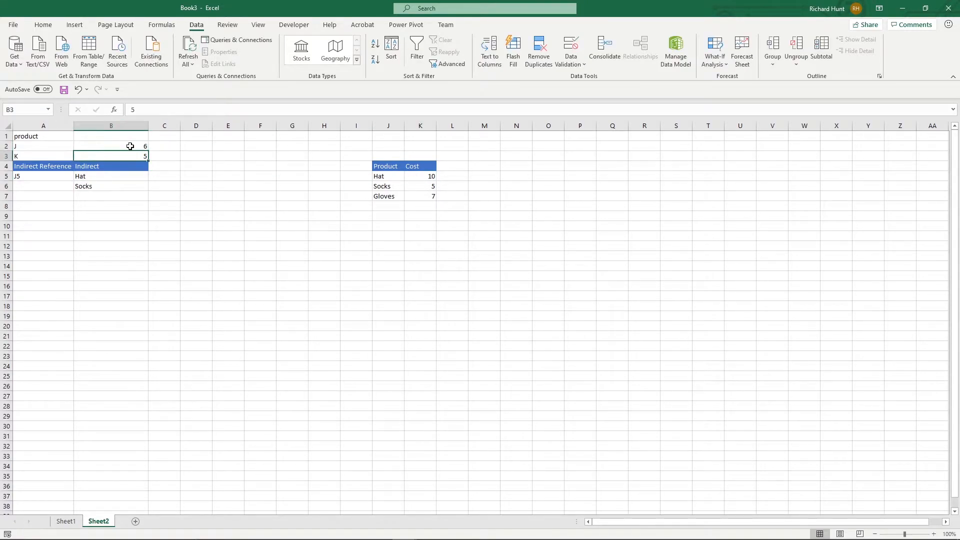
- Set the row number in B2 to 7 and check the result in B6
click(131, 146)
text(7)
key(Return)
click(122, 186)
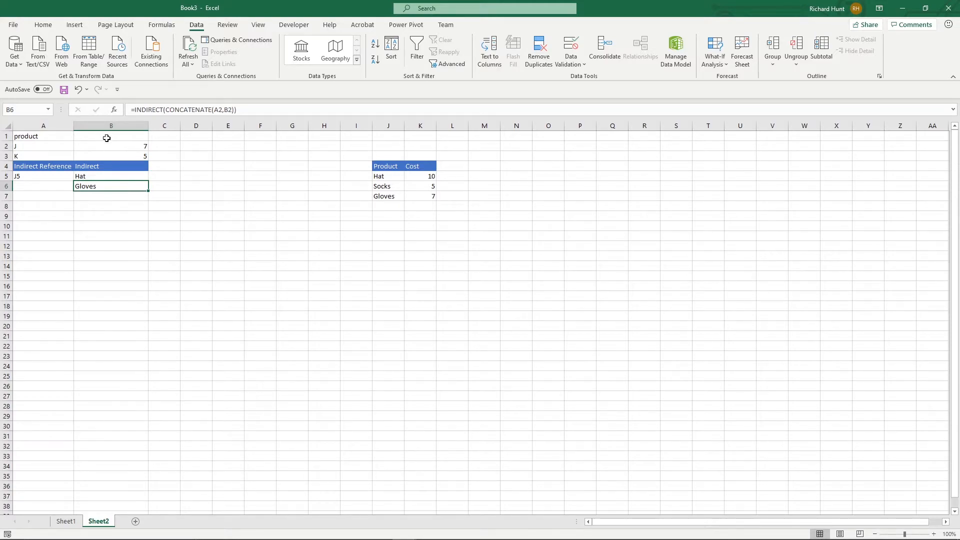
- Change the column letter in A2 to K so B6 draws from the Cost column
click(58, 145)
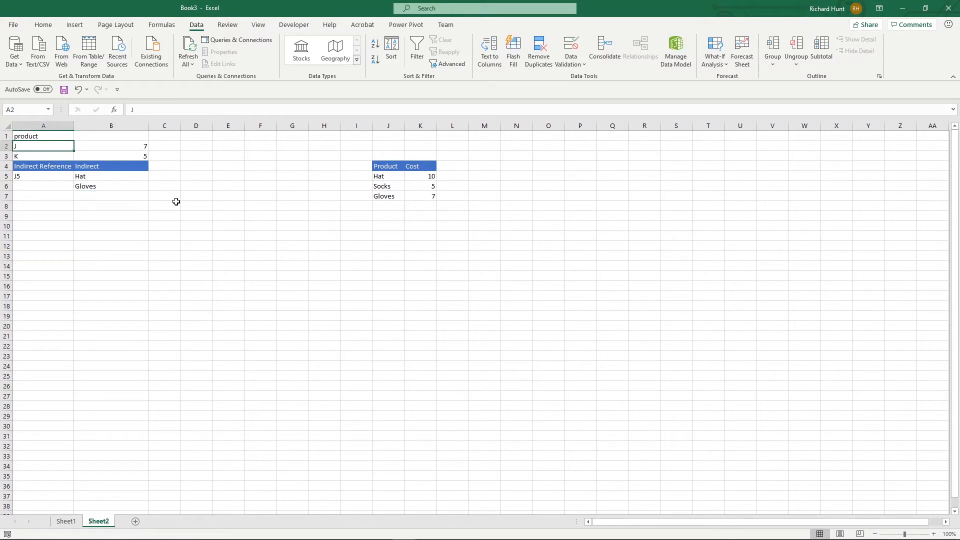
text(K)
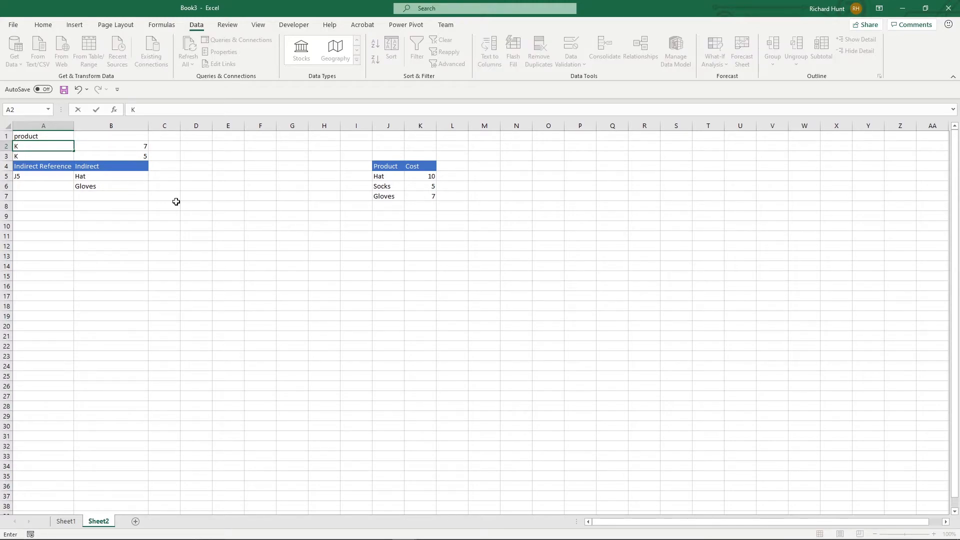
key(ctrl+Return)
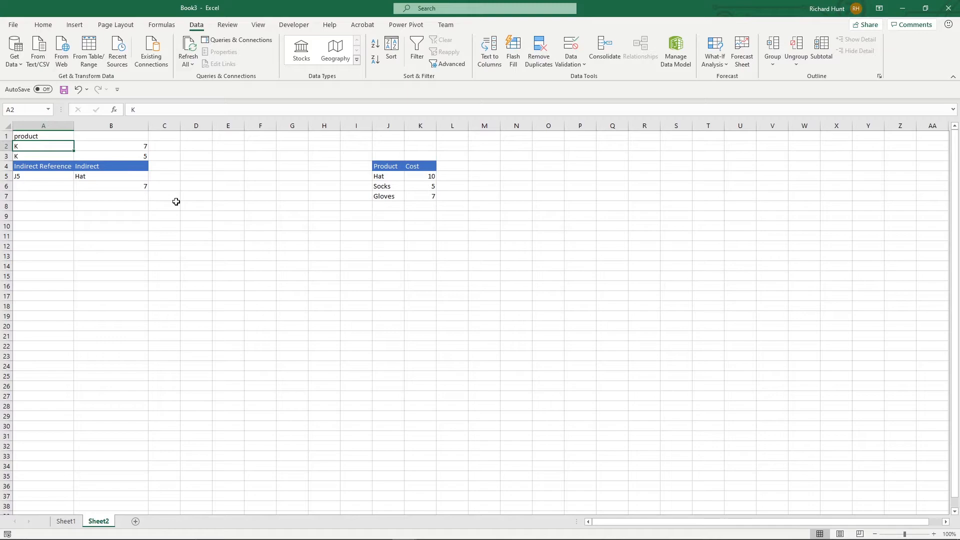
- Set the row number in B2 to 6 and the column letter in A2 to J, and check the formula in B6
key(Right)
text(6)
key(ctrl+Return)
key(Left)
text(J5)
key(ctrl+Return)
key(F2)
key(BackSpace)
key(ctrl+Return)
click(131, 188)
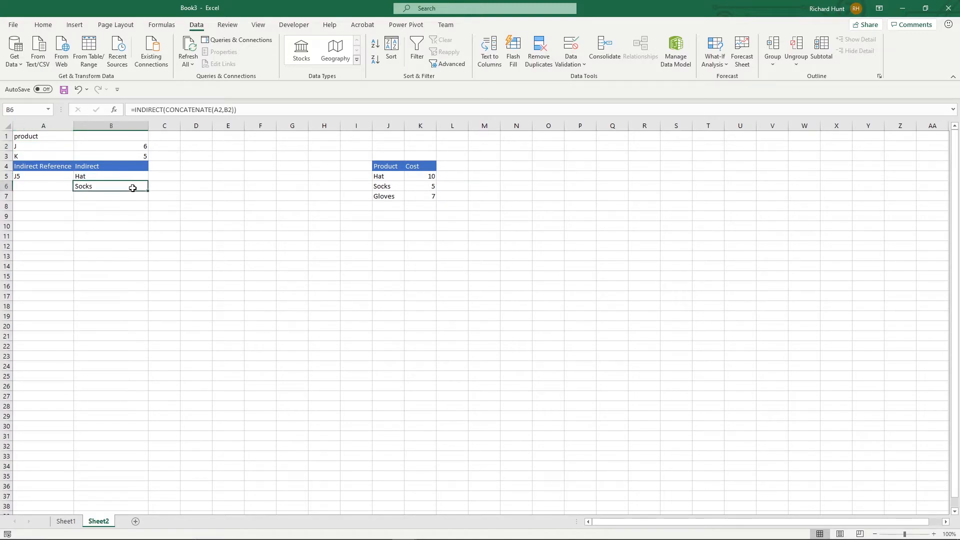
- Look at Sheet1, return to Sheet2 and start an INDIRECT formula in B7
click(65, 522)
click(104, 522)
click(112, 197)
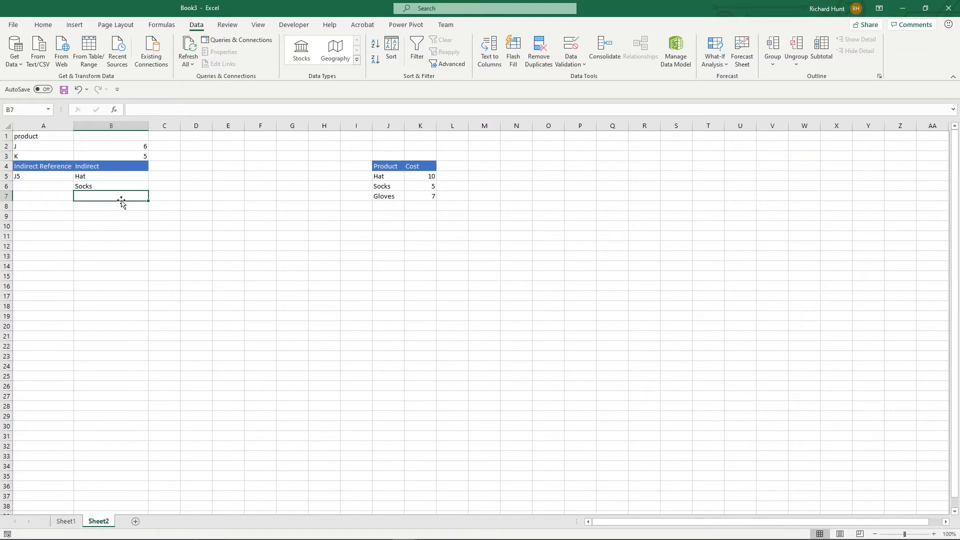
text(=ind)
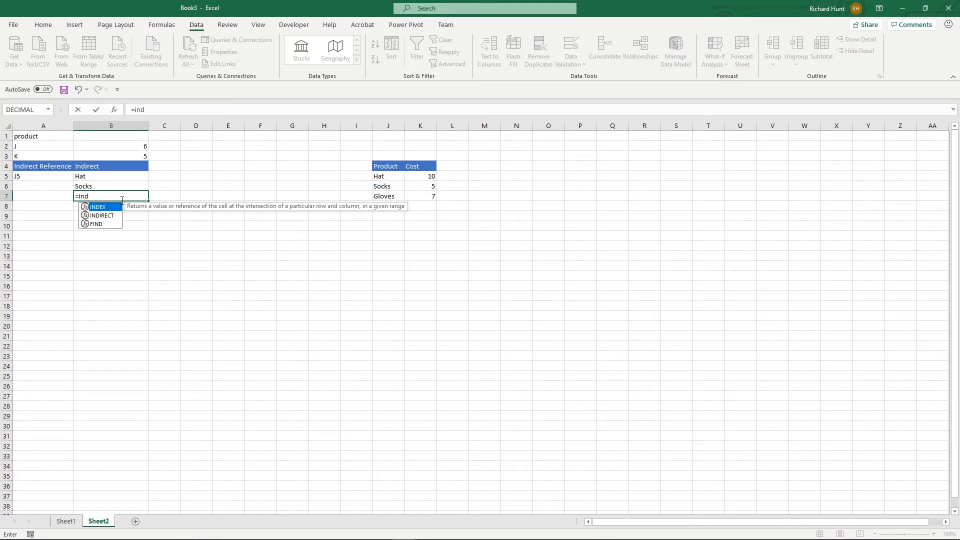
key(Down)
key(Tab)
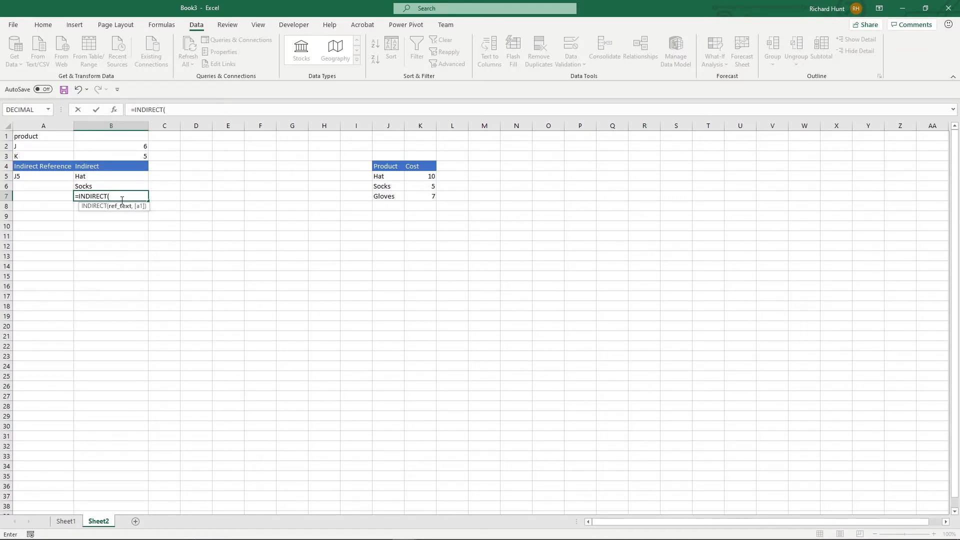
- Enter "Sheet1!","A","2" as the arguments of the INDIRECT formula in B7 and close the bracket
text("Sheet1!",A,)
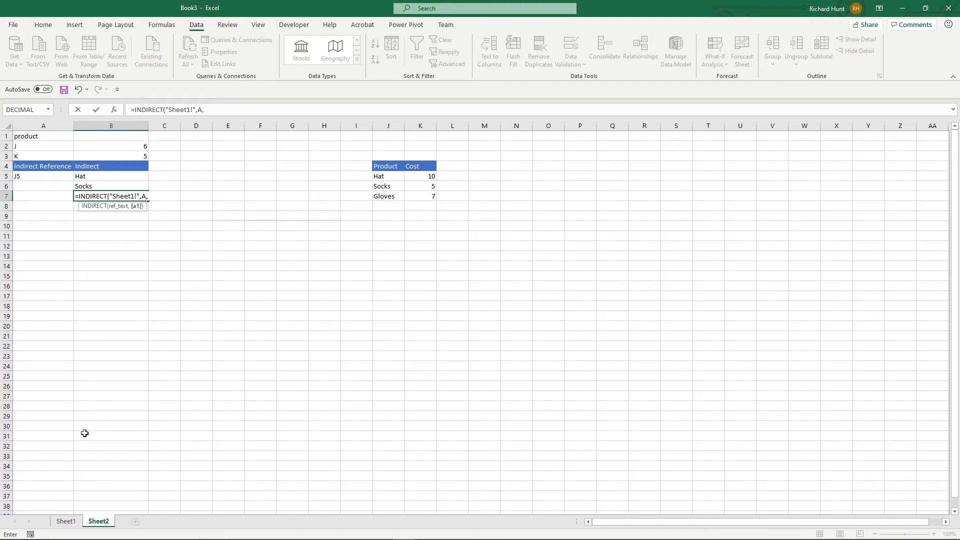
key(BackSpace)
key(BackSpace)
text("A")
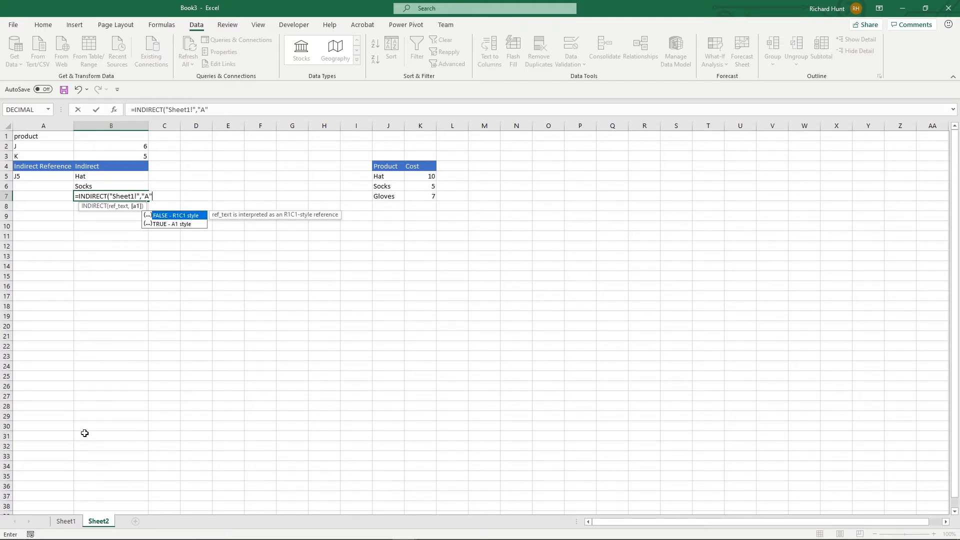
text(,)
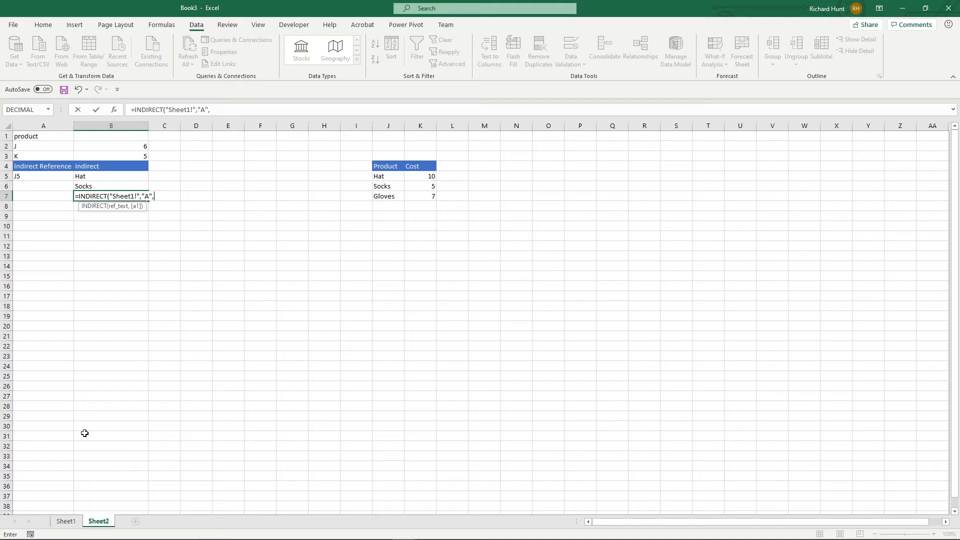
text("2"))
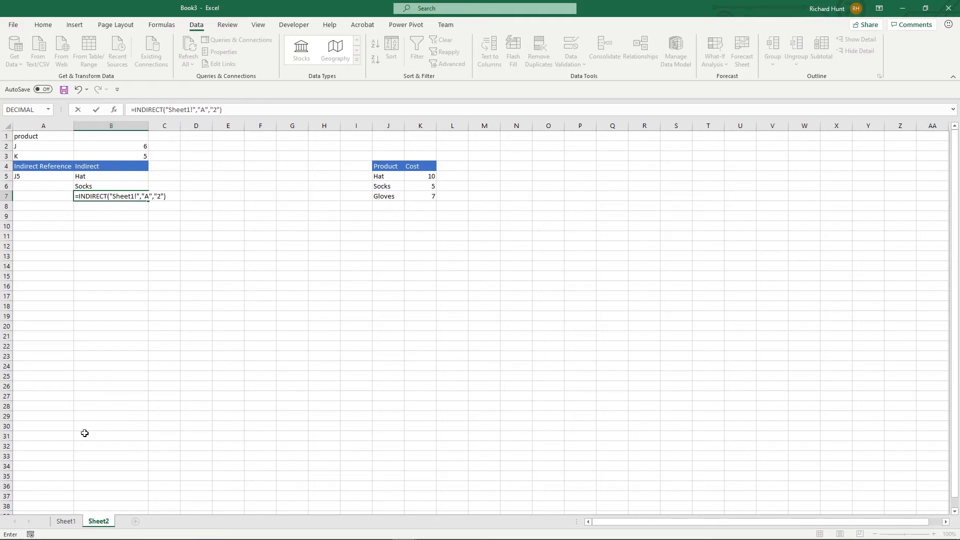
- Wrap the arguments in CONCATENATE so B7 holds =INDIRECT(CONCATENATE("Sheet1!","A","2"))
click(166, 110)
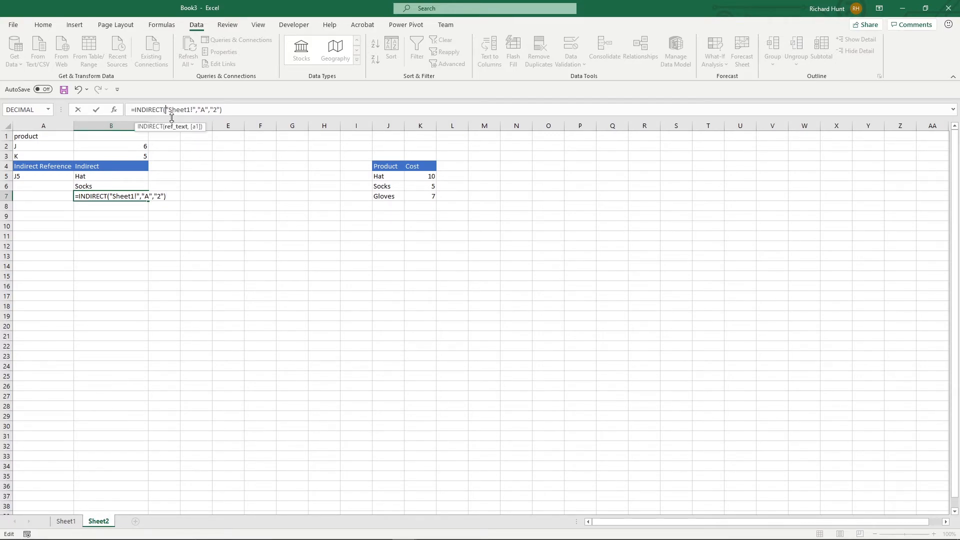
text(Con)
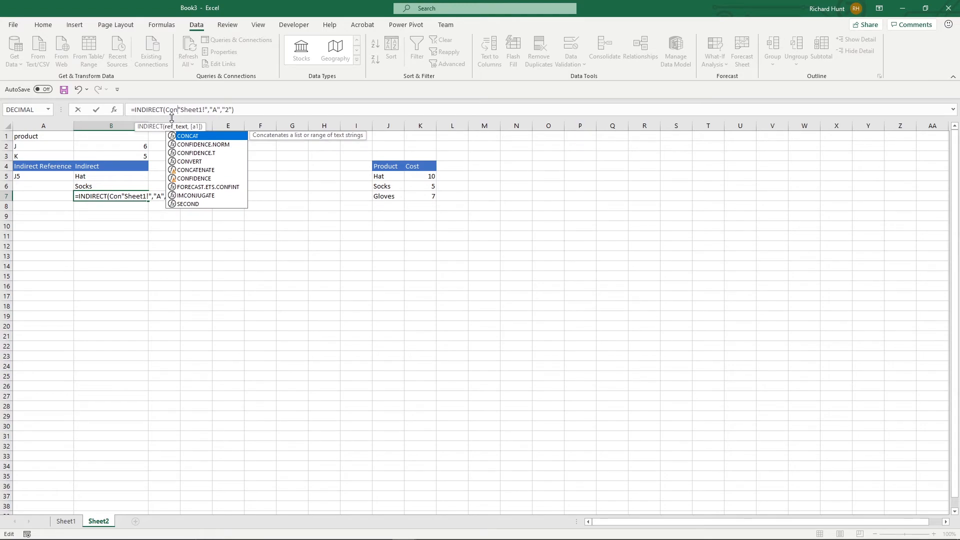
text(c)
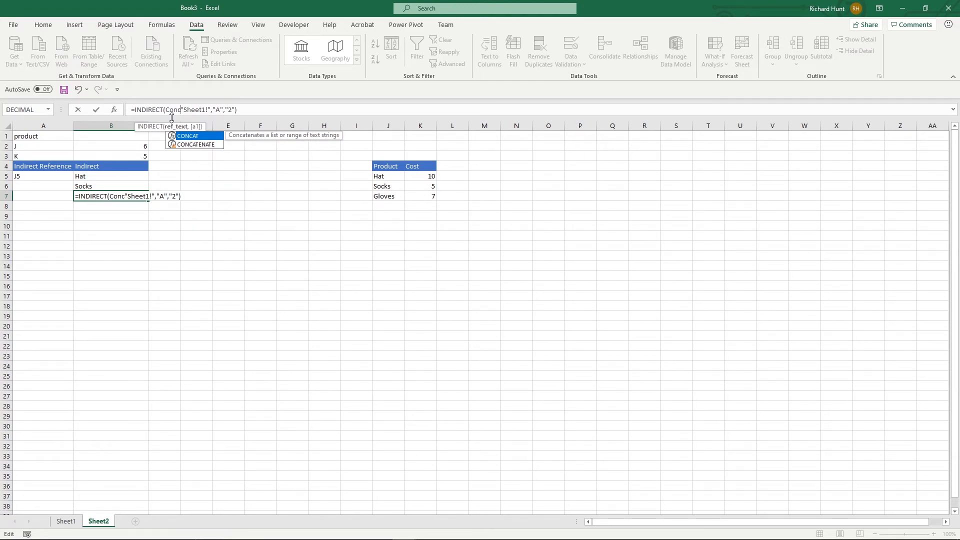
key(Down)
key(Tab)
key(End)
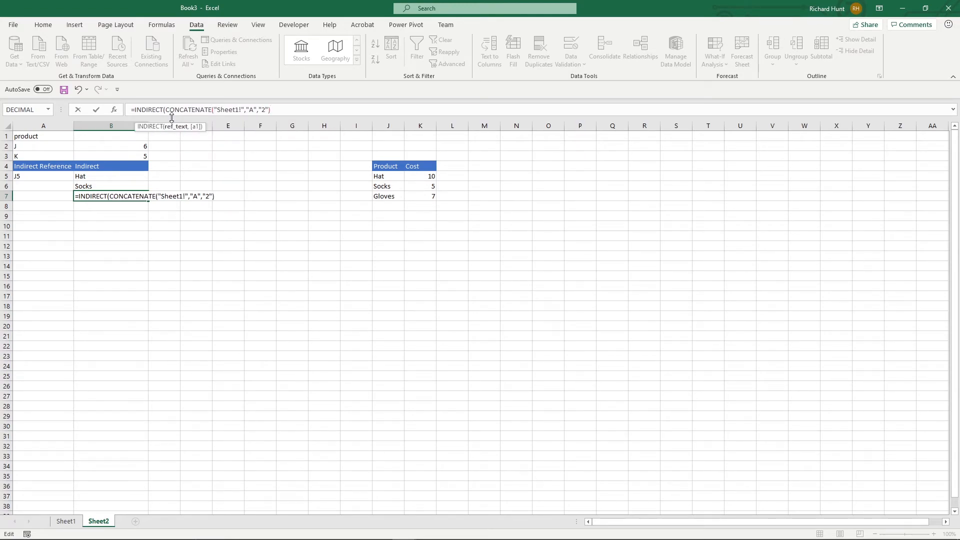
key(Return)
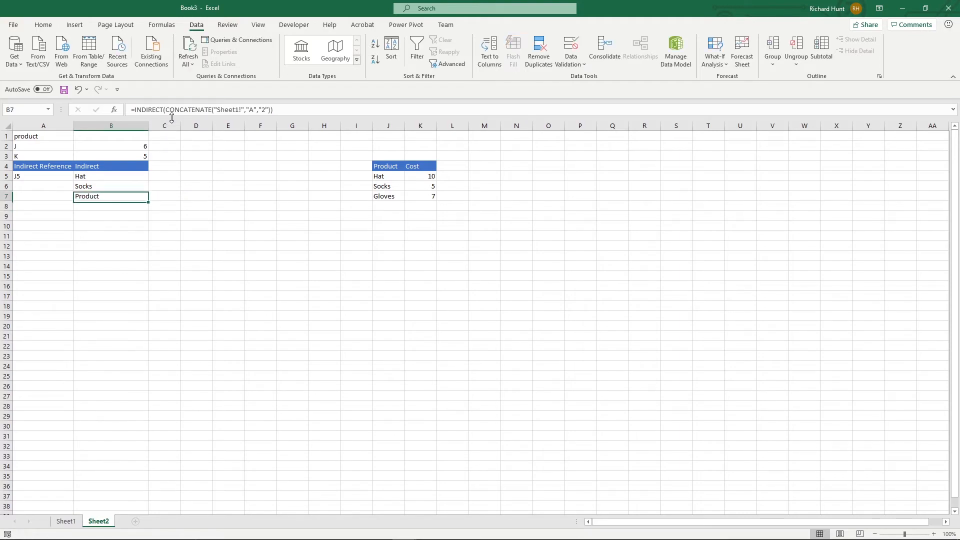
- Compare B7 with the table on Sheet1 and change the row number in the B7 formula on Sheet2 to "3"
click(68, 521)
click(49, 147)
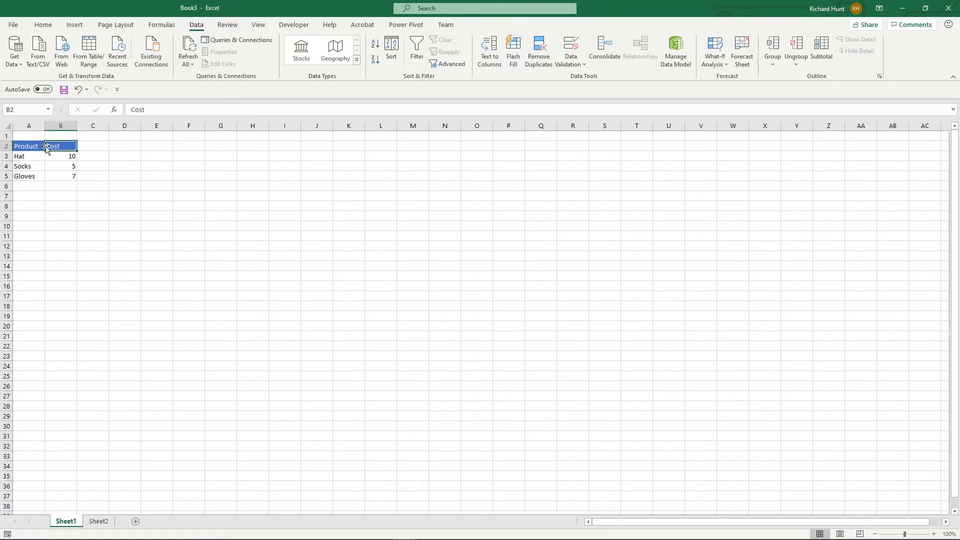
click(99, 521)
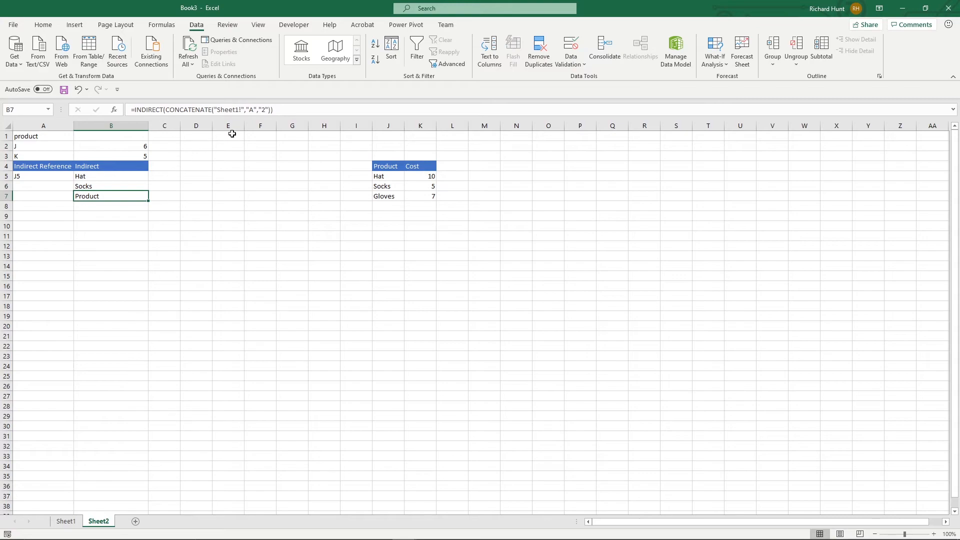
click(262, 110)
key(Delete)
text(3)
key(Return)
key(Up)
key(Down)
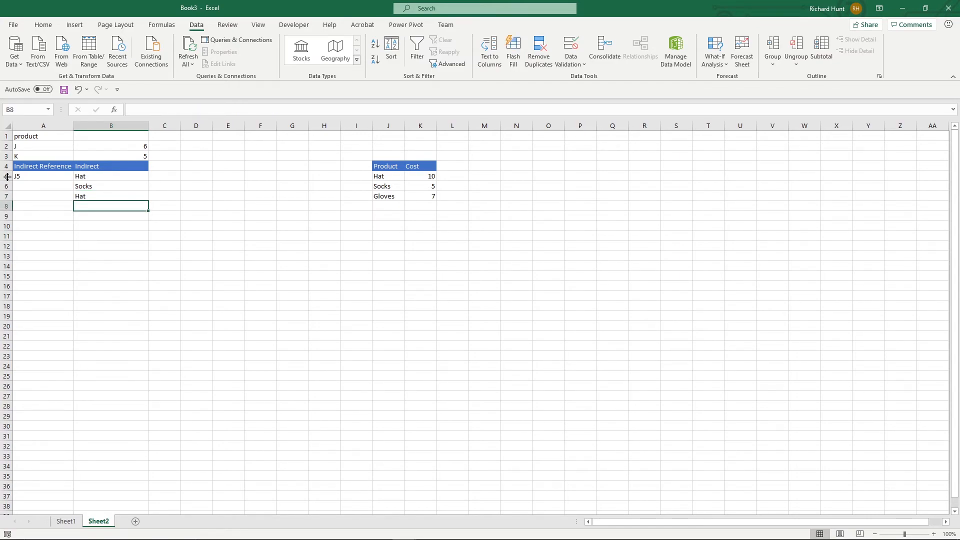
- Set the column letter in A2 to A and the row number in B2 to 4, and compare B6 with A4
click(43, 147)
text(A)
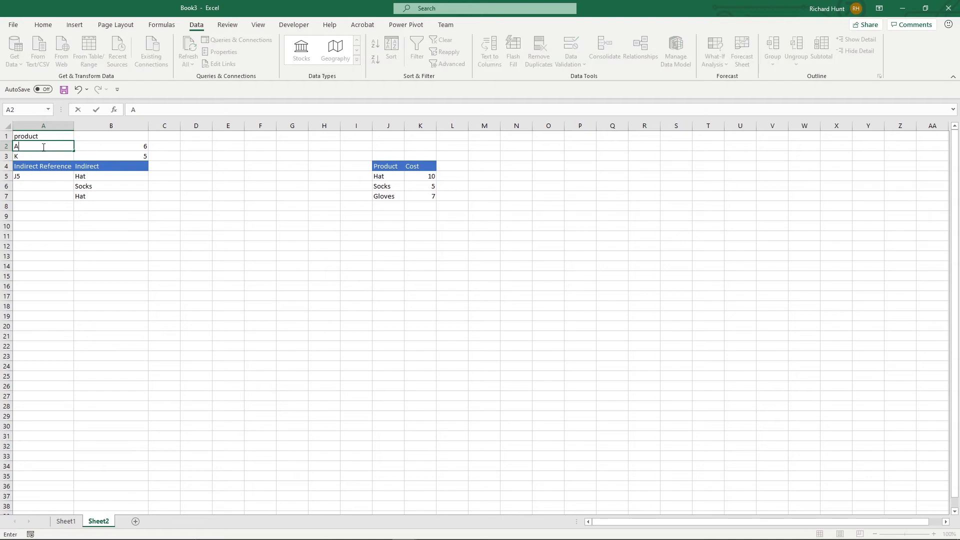
key(Right)
text(4)
key(Return)
key(Return)
key(Down)
key(Down)
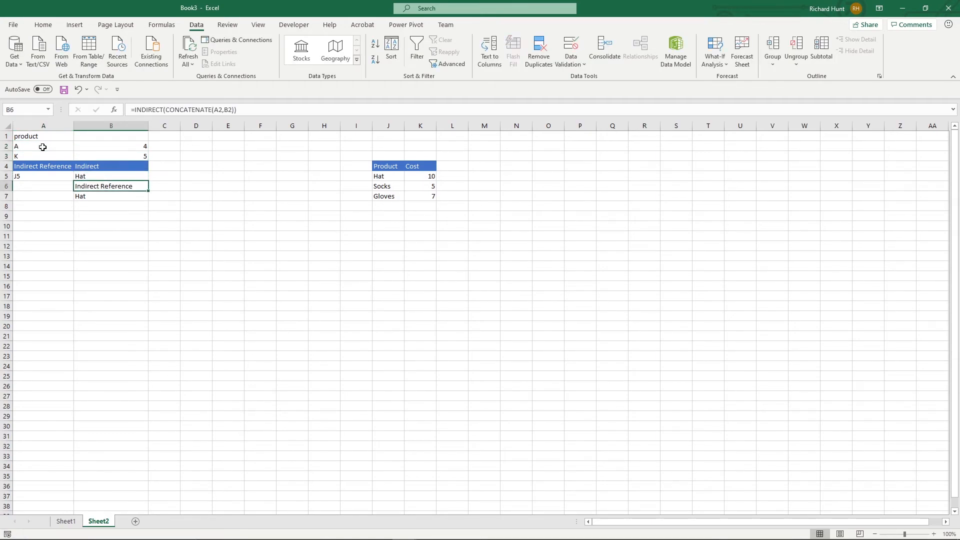
click(40, 168)
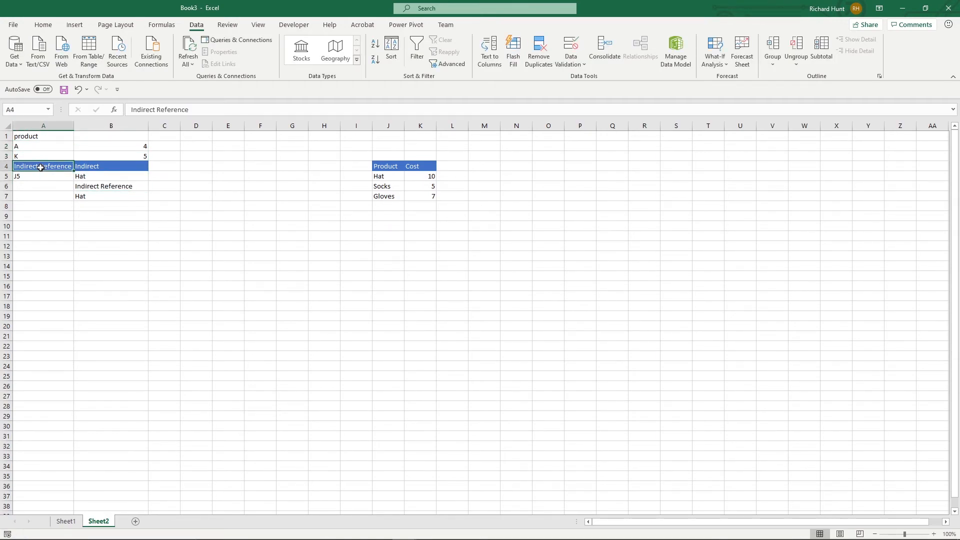
- Replace the hard-coded "A" in the B7 formula with a reference to cell A2
click(115, 199)
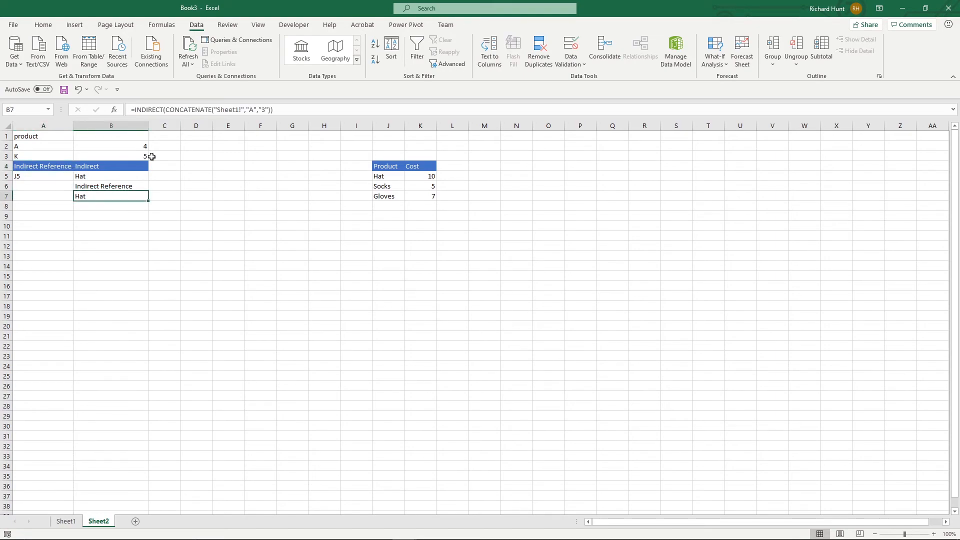
click(250, 110)
key(Delete)
key(Delete)
key(Delete)
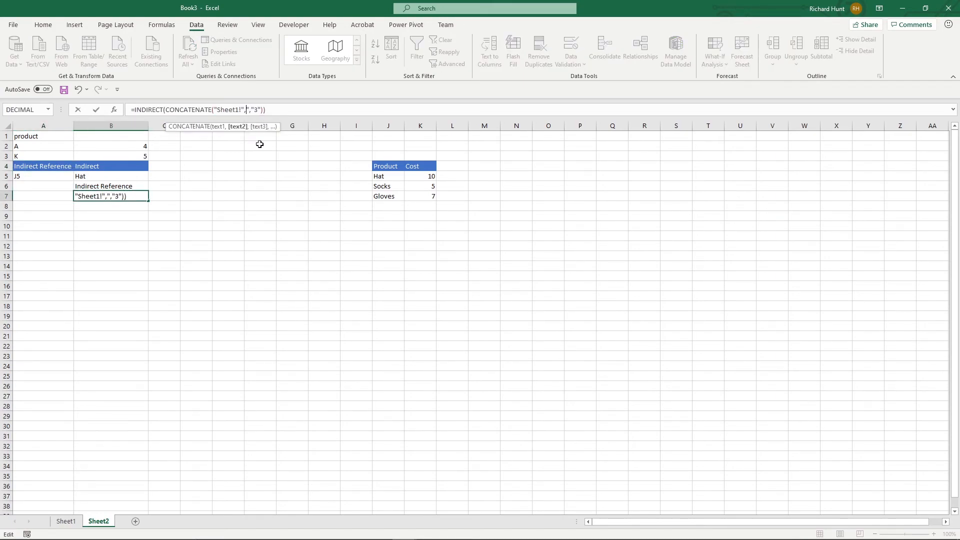
click(54, 150)
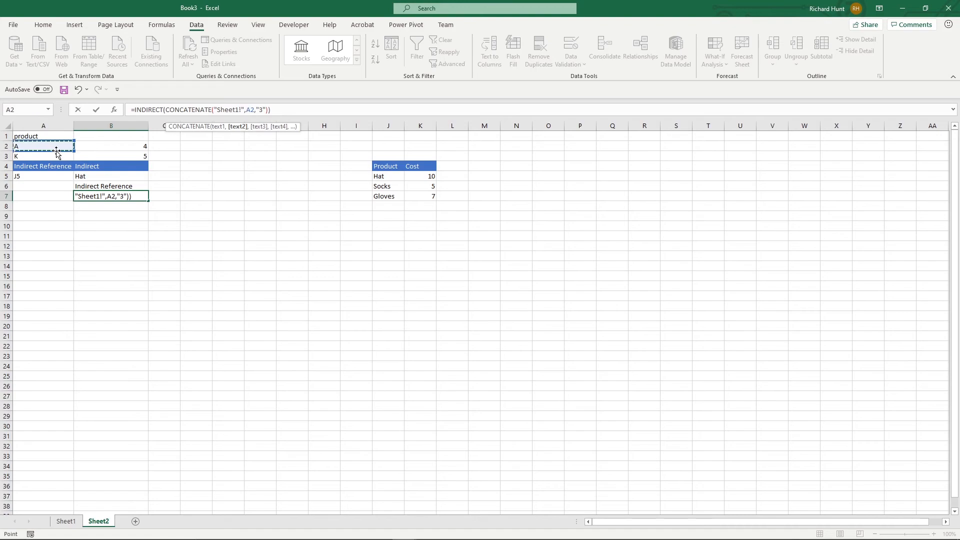
- Replace the hard-coded "3" in the B7 formula with a reference to B2 and check the result against Sheet1
click(259, 110)
key(Delete)
key(Delete)
key(Delete)
click(131, 146)
key(Return)
key(Up)
click(76, 521)
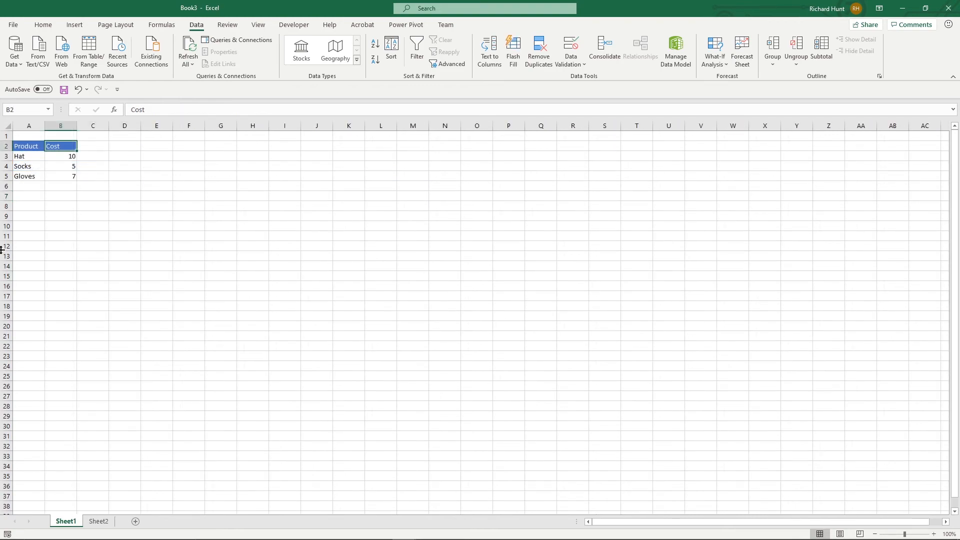
click(99, 521)
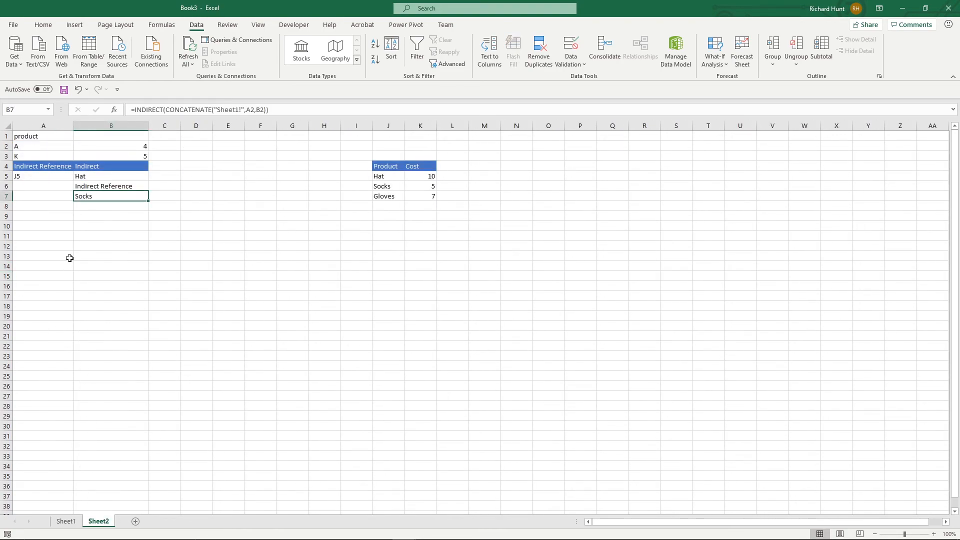